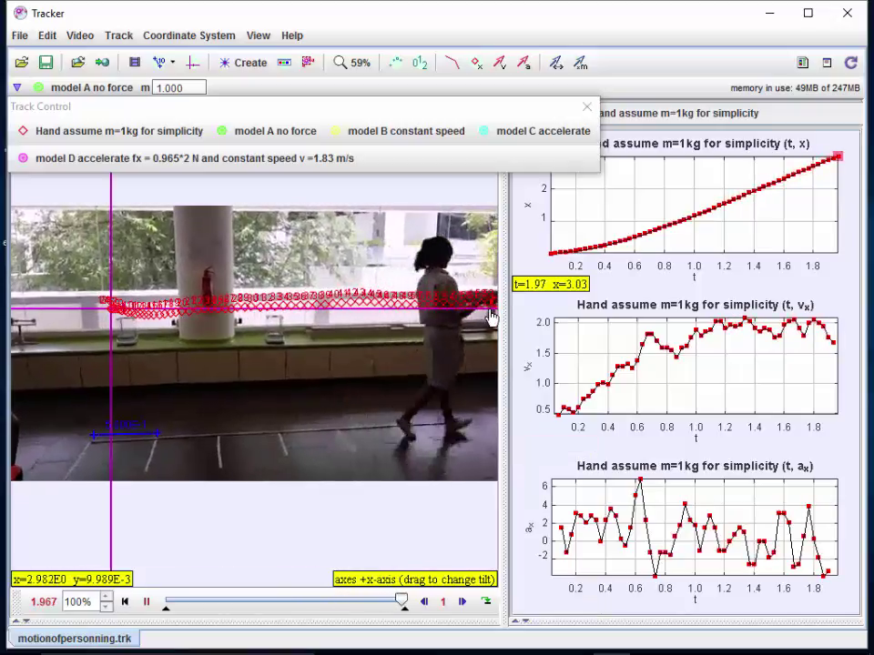
Step: Return the hand-motion walking clip to its first frame at t = 0.000
drag(406, 607, 160, 612)
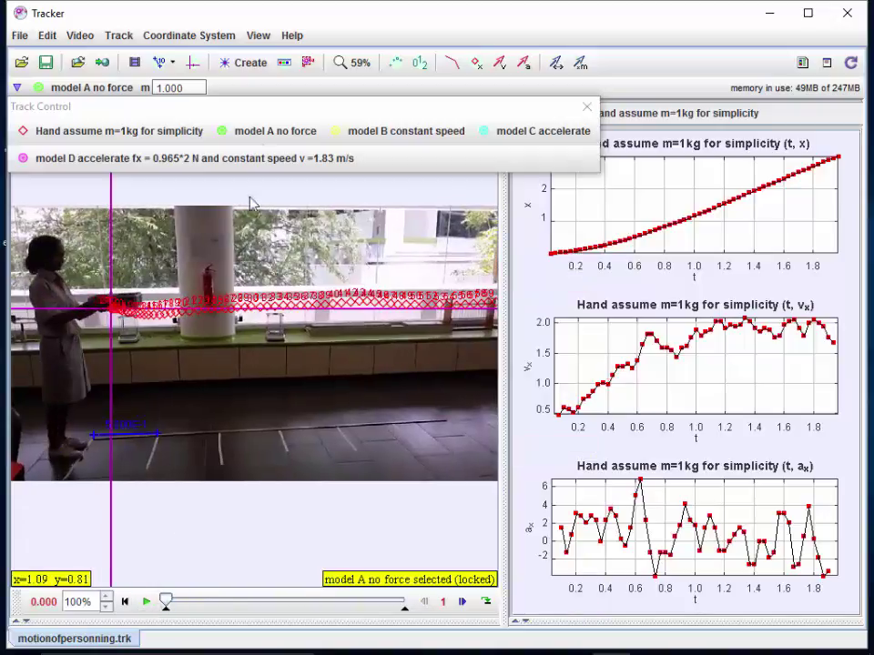
Step: Open model A no force's Model Builder and review mass 1 with zero fx and fy forces
click(237, 62)
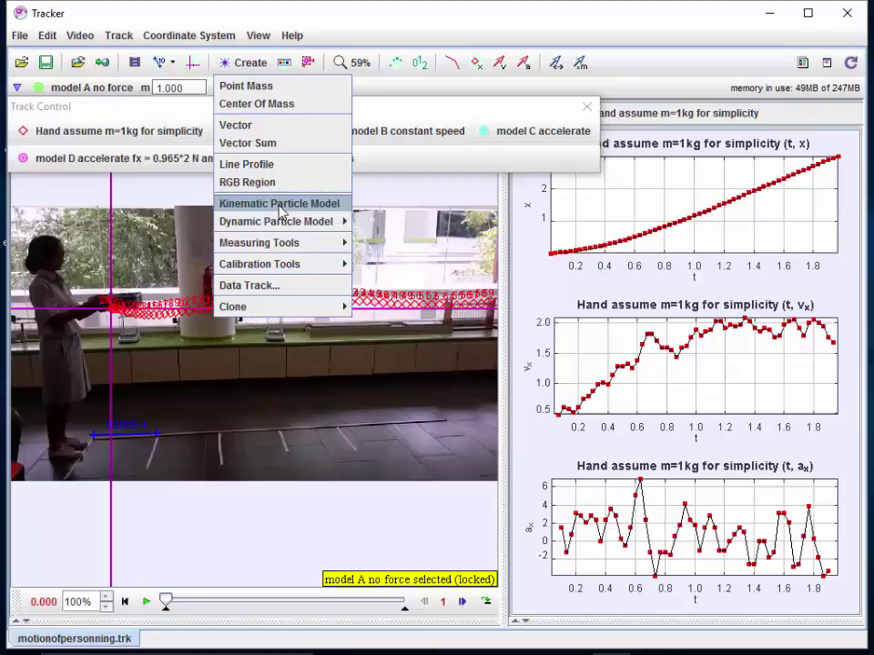
mouse_move(281, 225)
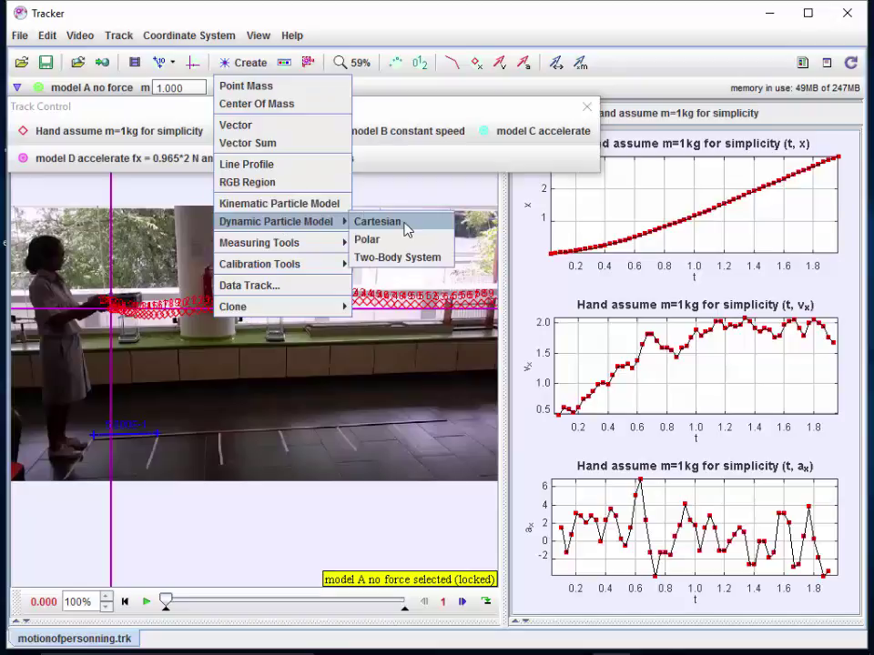
click(390, 113)
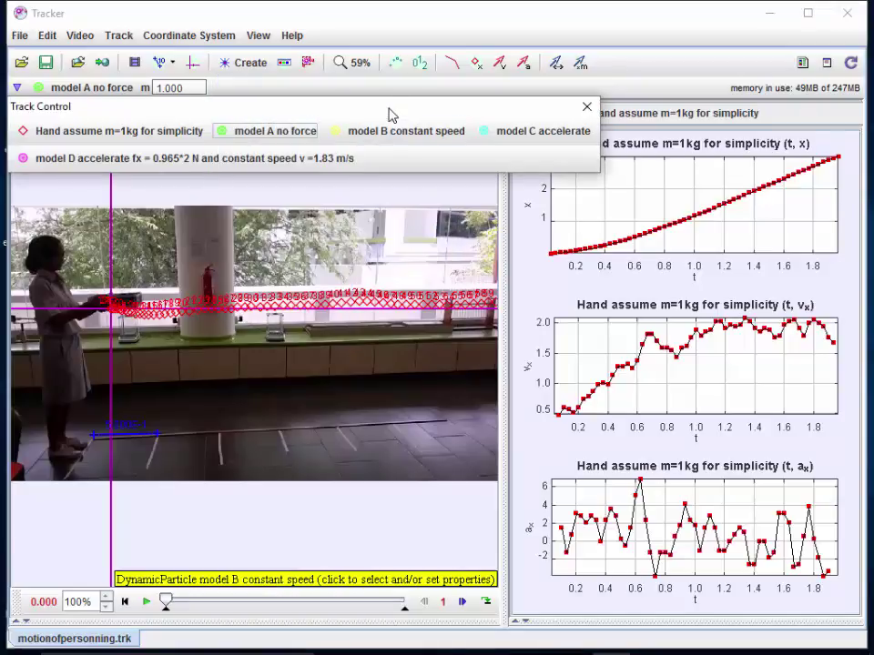
click(274, 134)
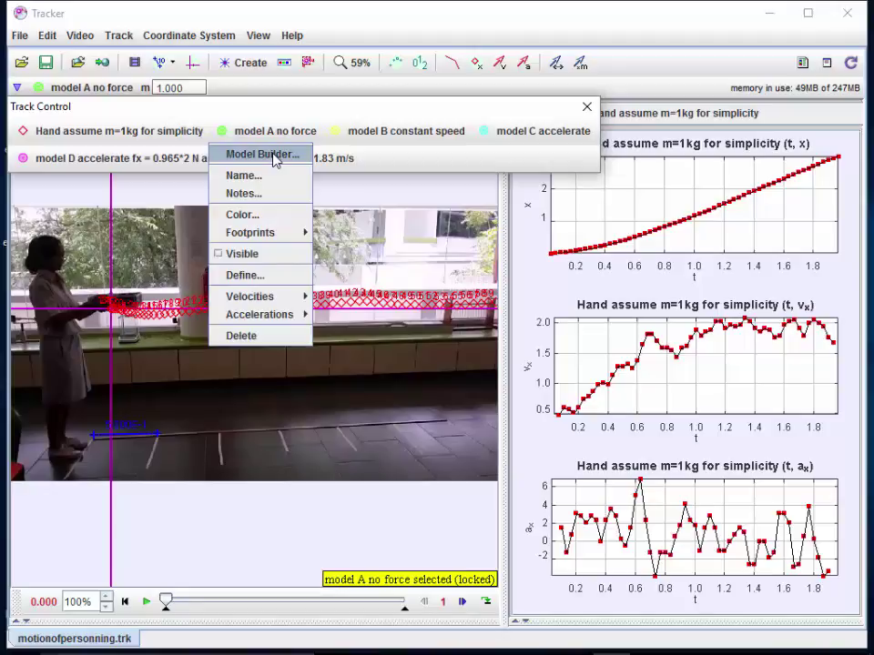
click(274, 157)
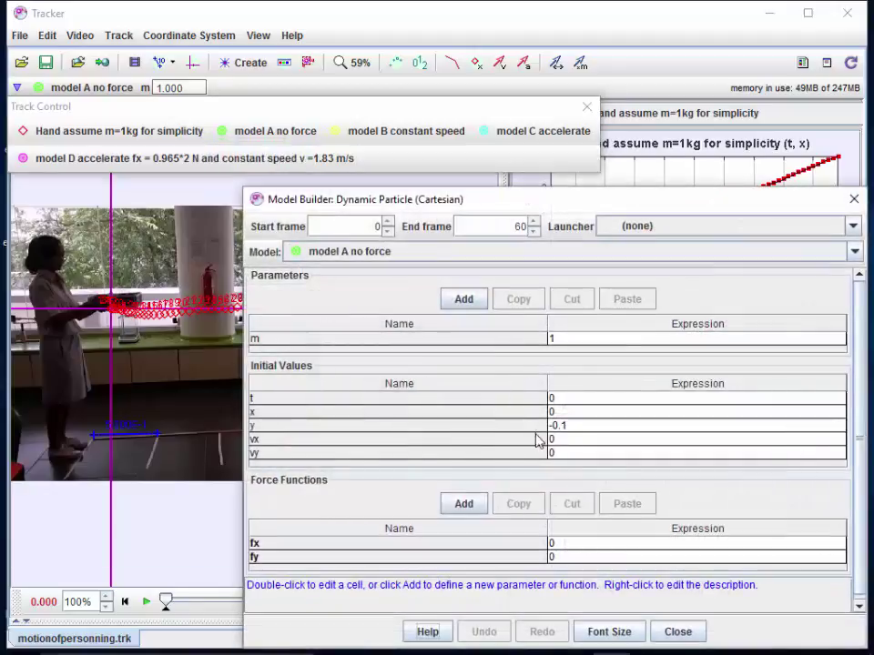
click(570, 557)
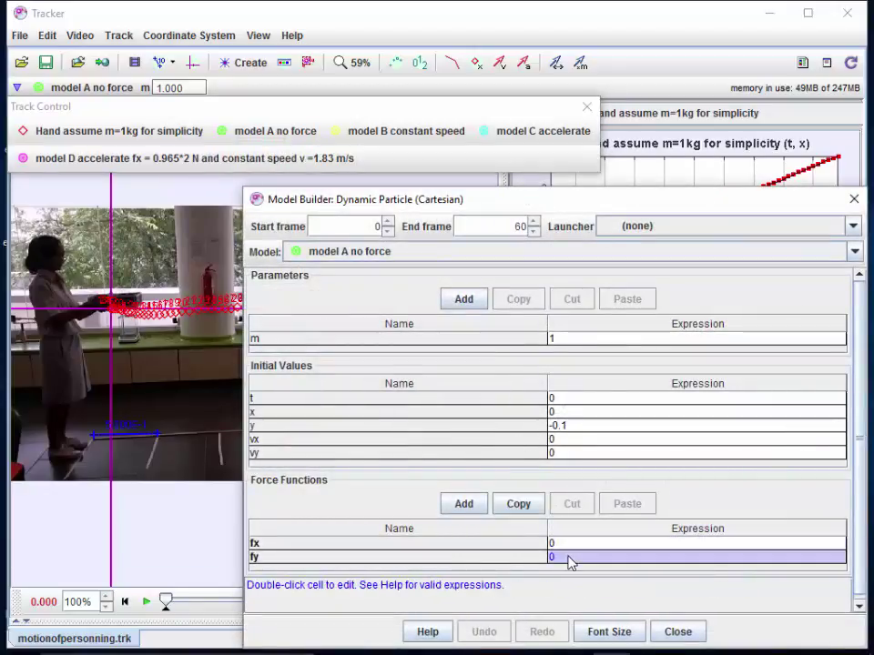
click(568, 543)
Step: Close the Model Builder, make model A no force visible on the video, and play it
click(854, 199)
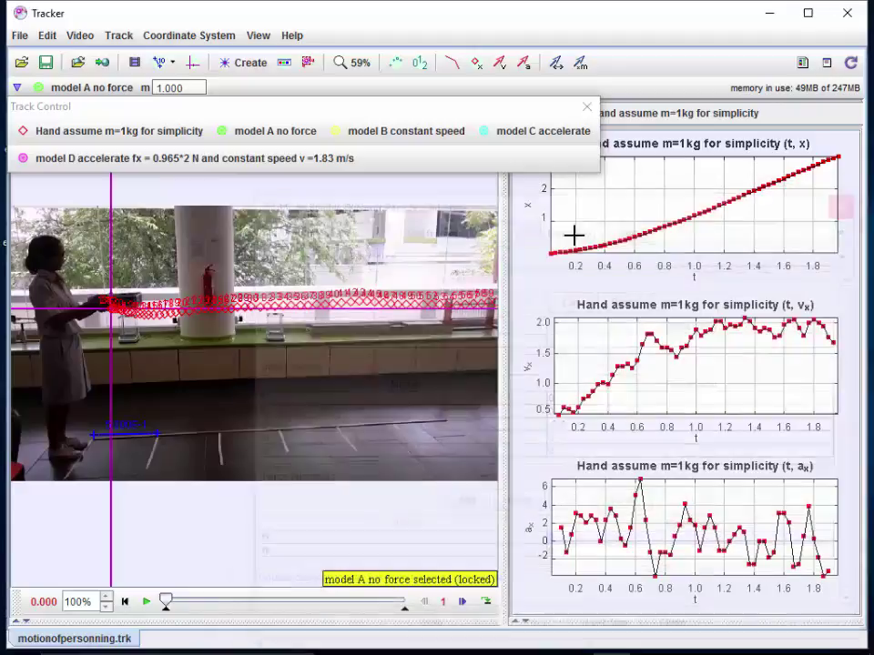
click(277, 137)
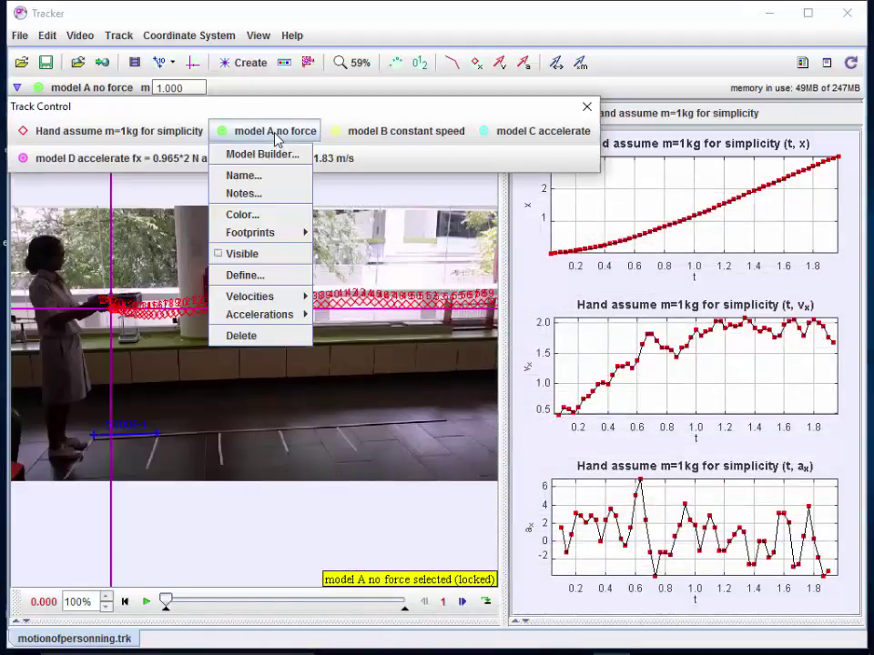
click(242, 254)
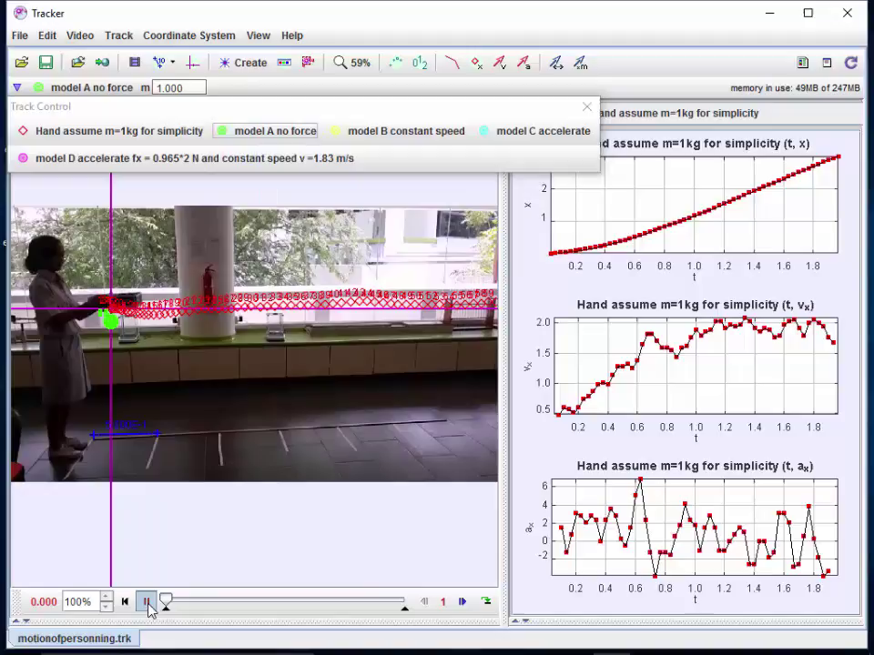
click(147, 601)
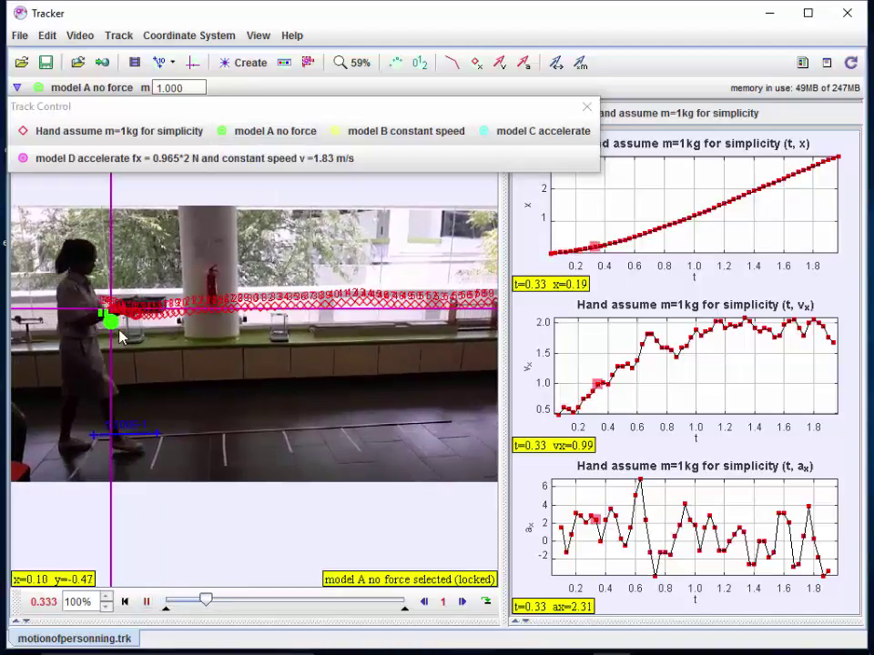
Step: Compare the x, vx and ax graphs with model A no force, then rewind the video to the start
right_click(592, 204)
mouse_move(648, 418)
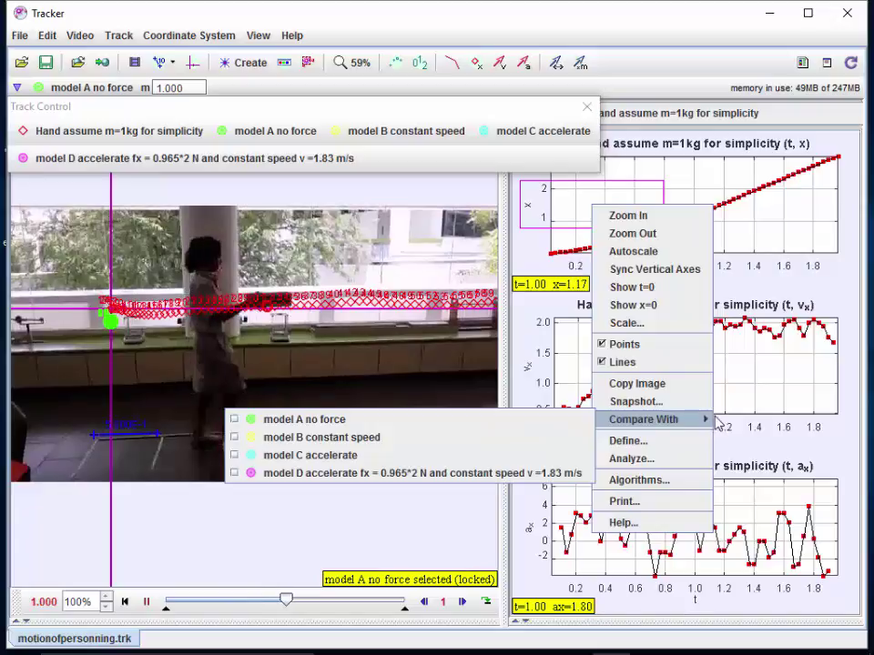
click(550, 422)
right_click(520, 339)
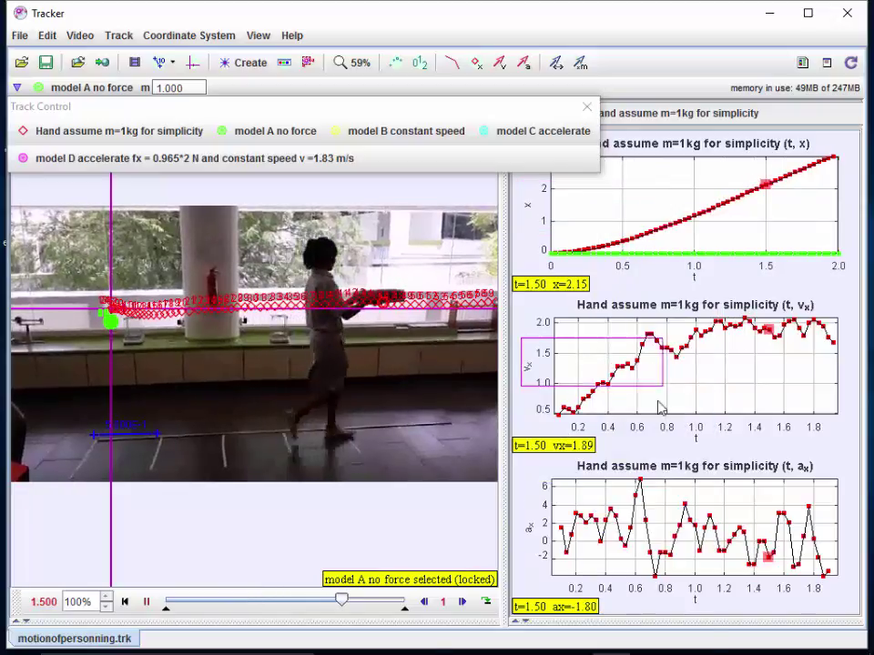
mouse_move(655, 545)
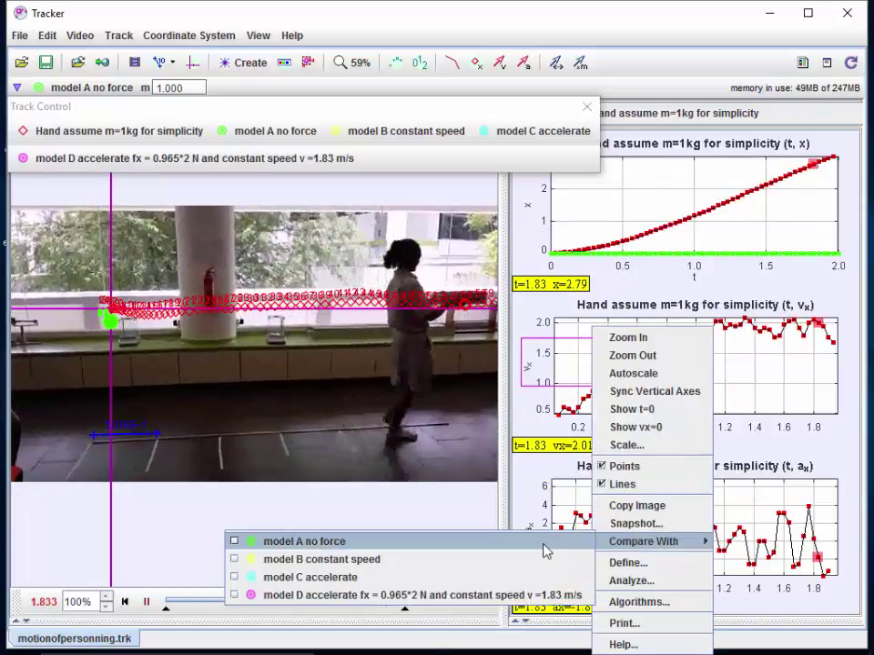
click(546, 542)
right_click(667, 512)
mouse_move(712, 560)
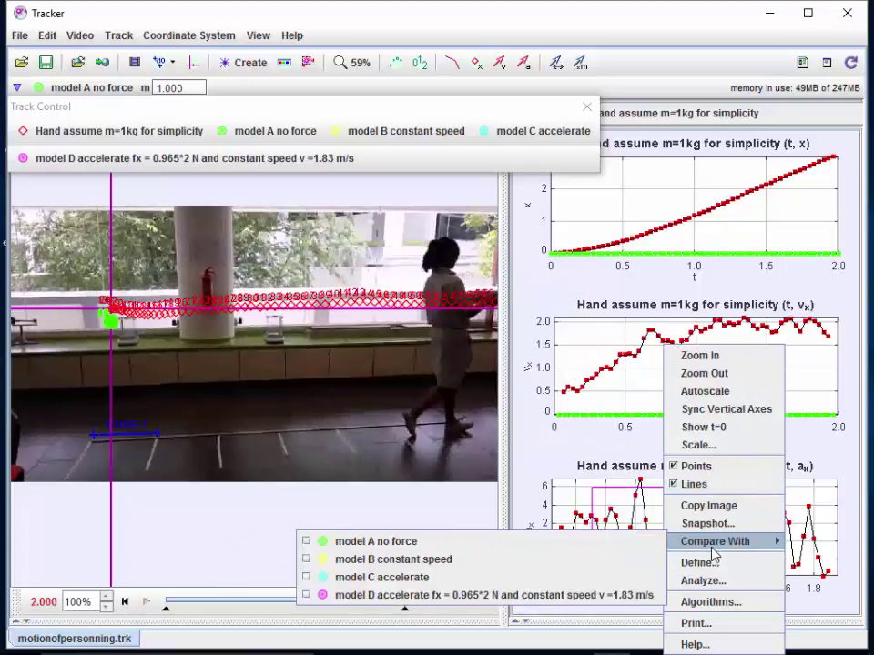
click(576, 555)
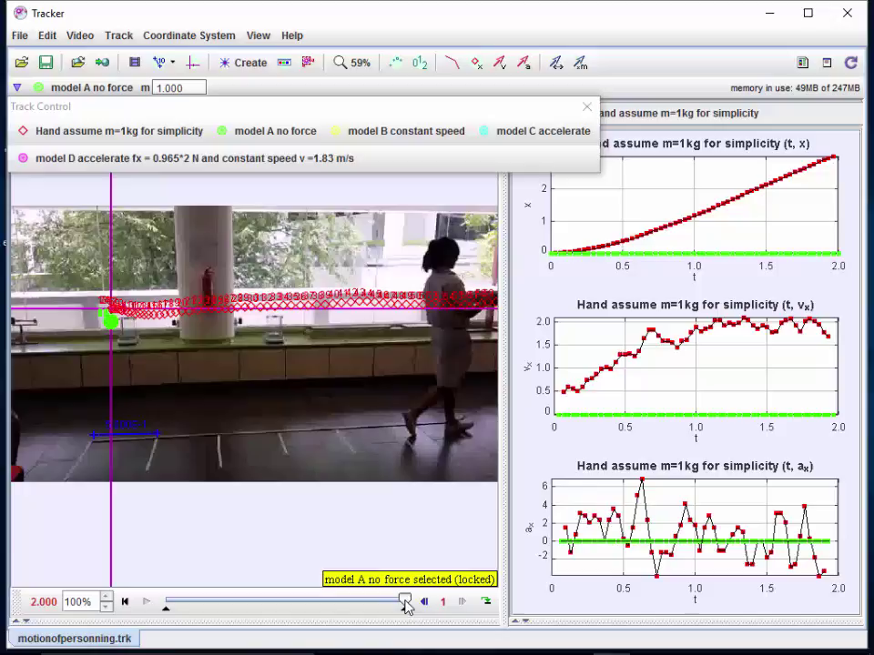
drag(407, 607, 160, 615)
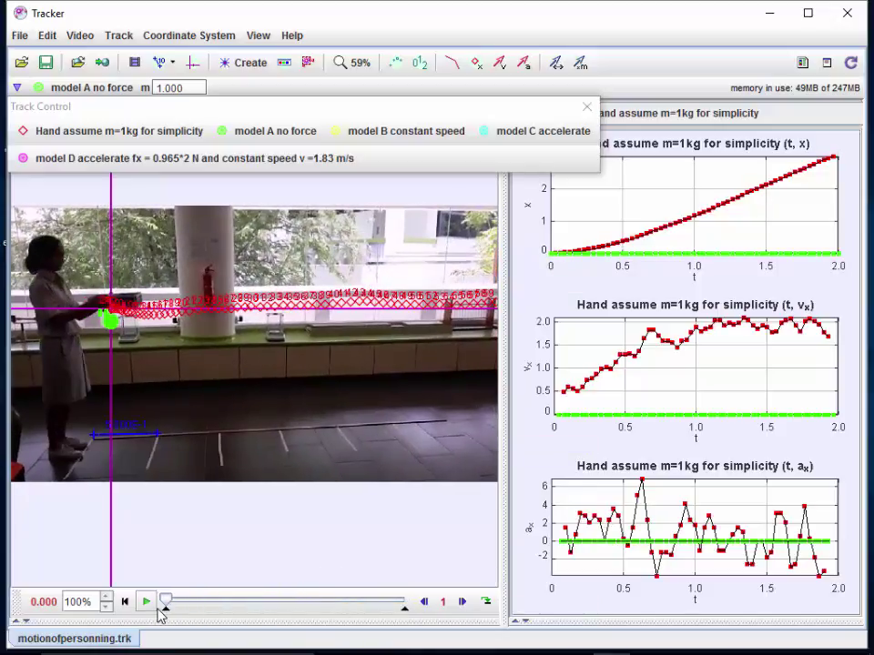
Step: Review model B constant speed's settings: initial vx 1.54, y −0.2, zero fx and fy forces
click(362, 136)
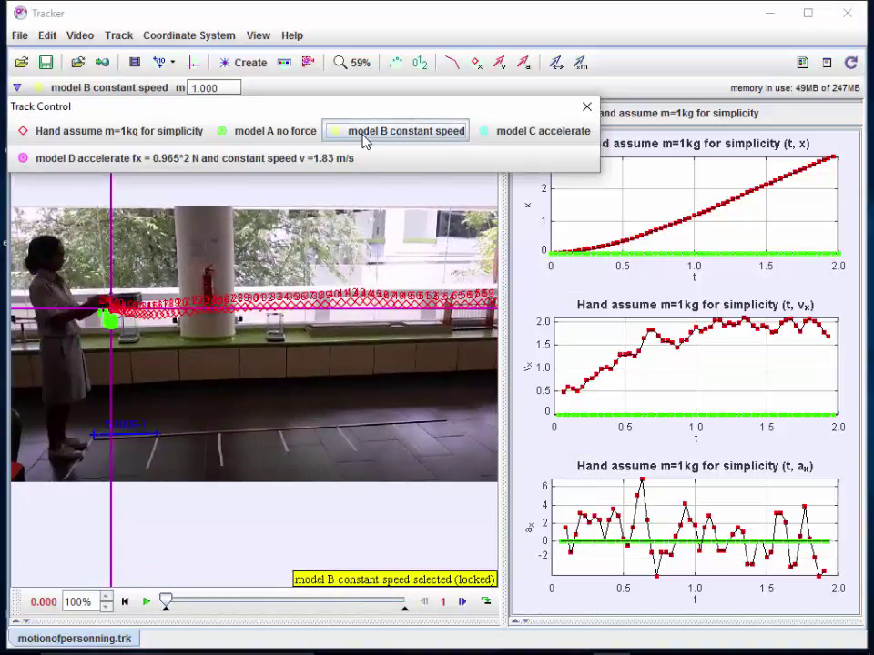
click(364, 136)
click(375, 156)
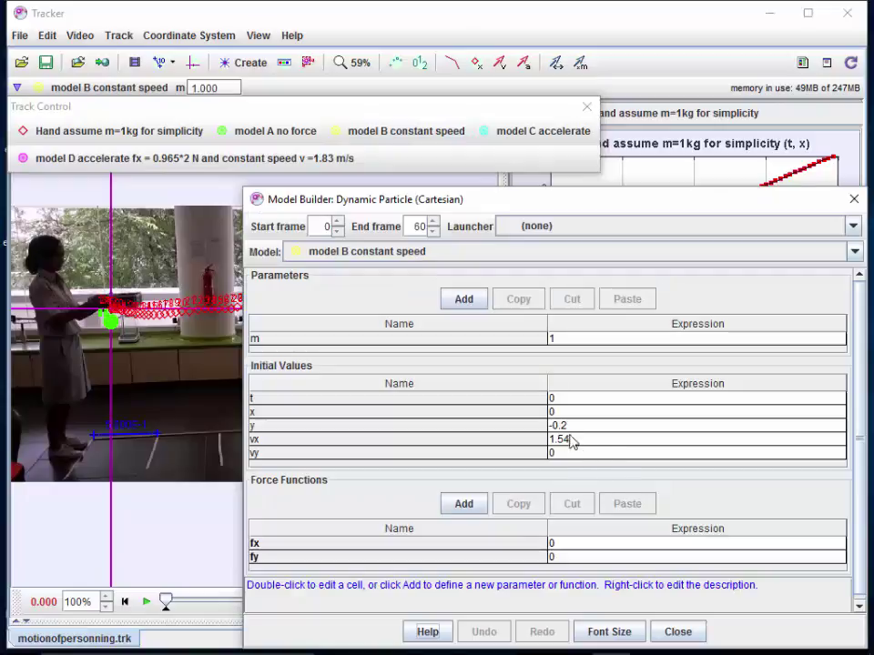
click(552, 426)
click(556, 439)
click(560, 546)
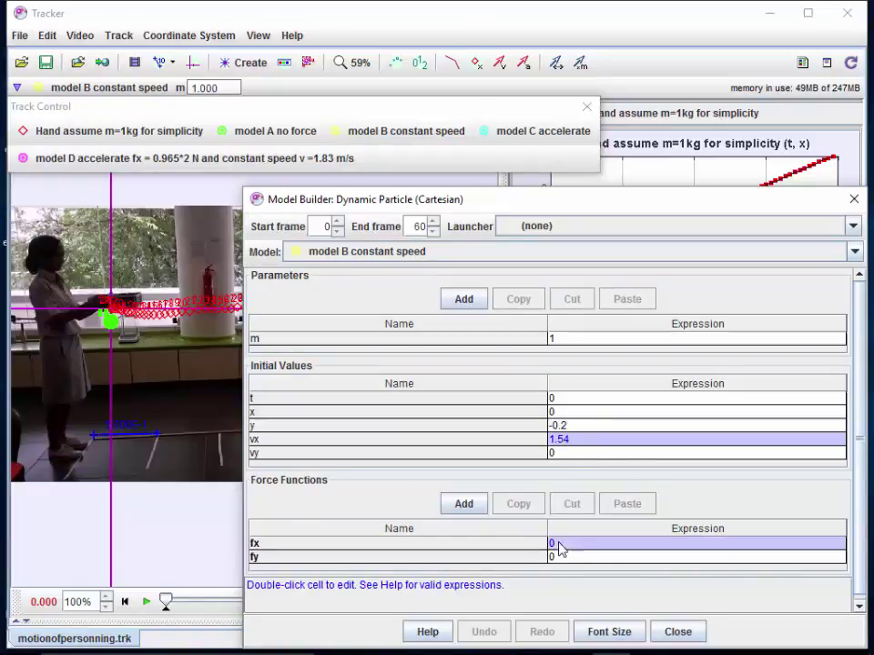
click(561, 552)
click(575, 441)
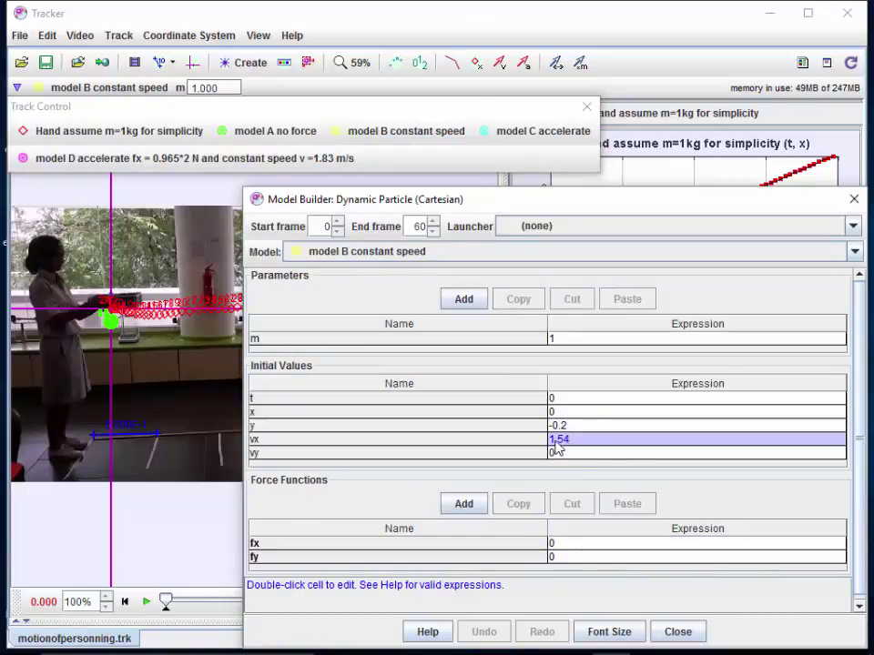
click(854, 201)
click(379, 134)
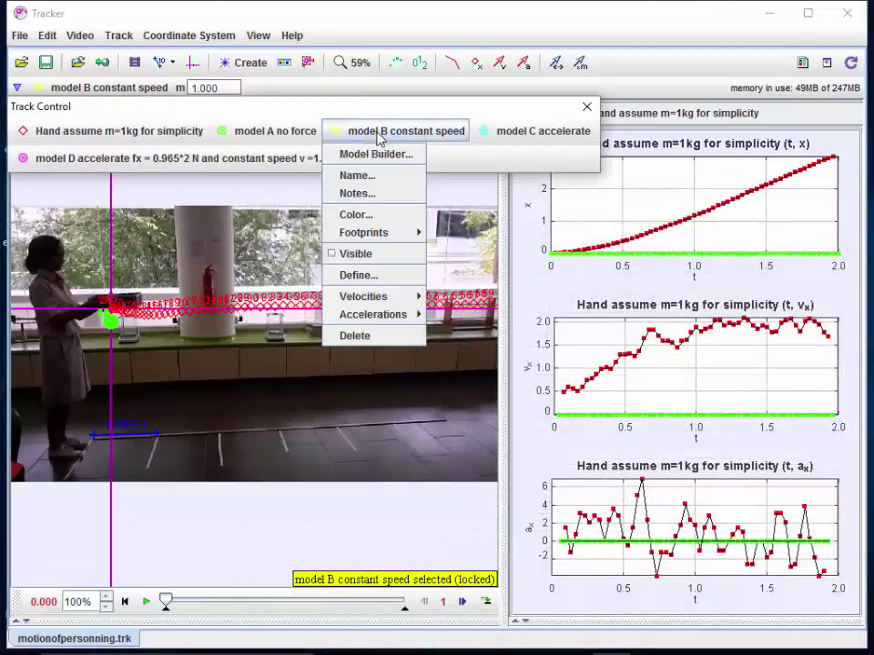
Step: Make model B constant speed visible on the video, play it, and overlay it on the x graph
click(354, 254)
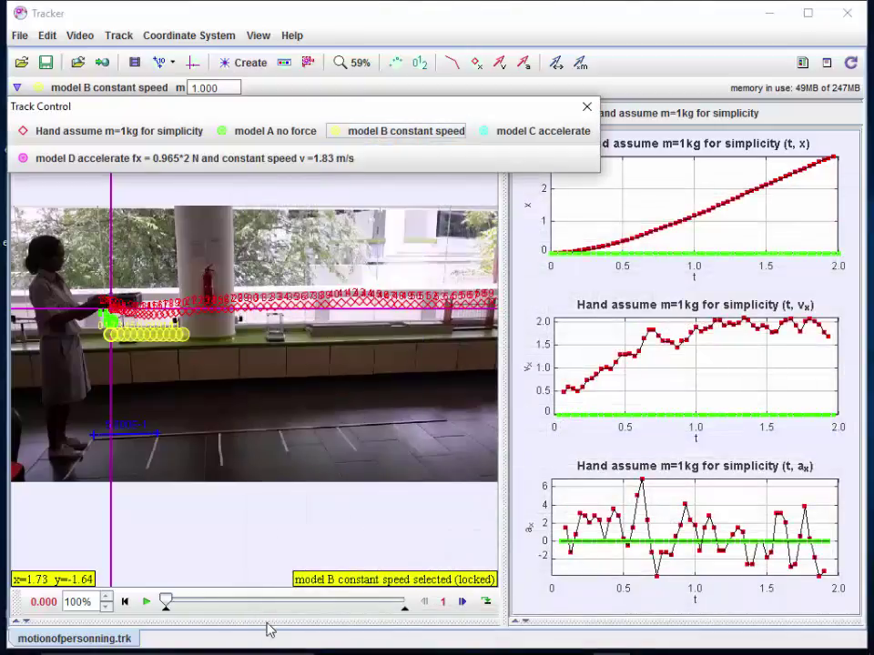
click(147, 602)
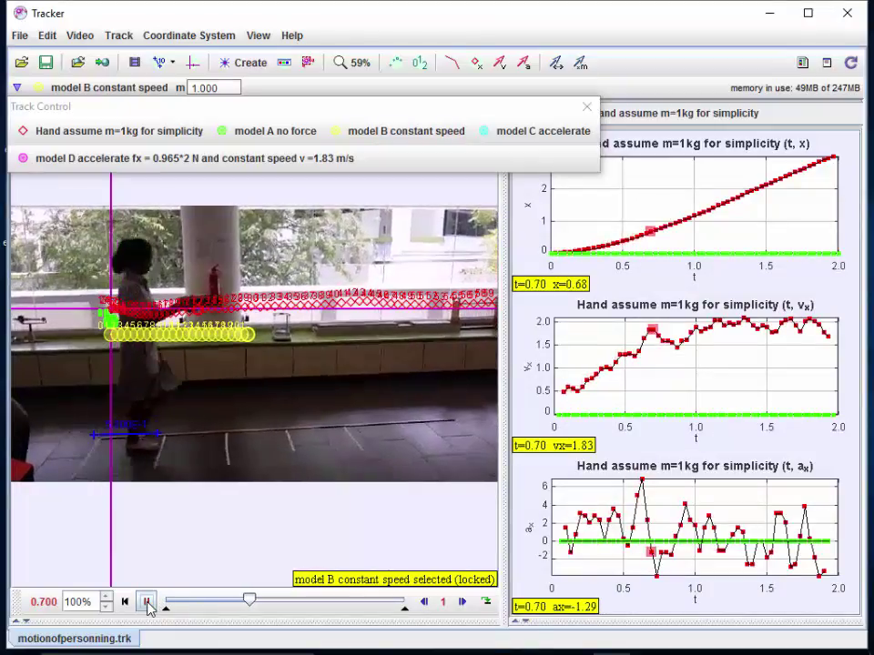
right_click(616, 216)
mouse_move(677, 388)
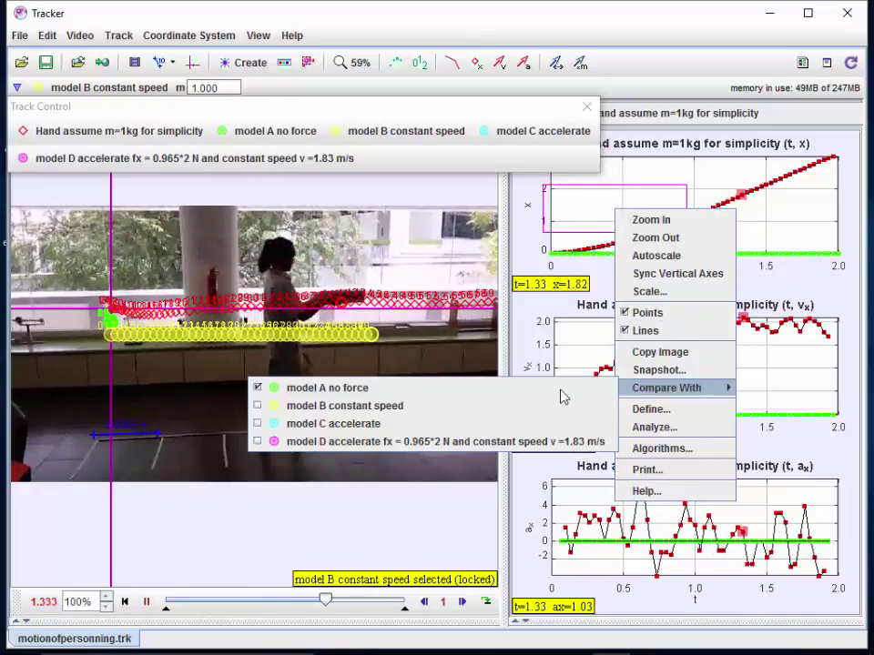
click(551, 407)
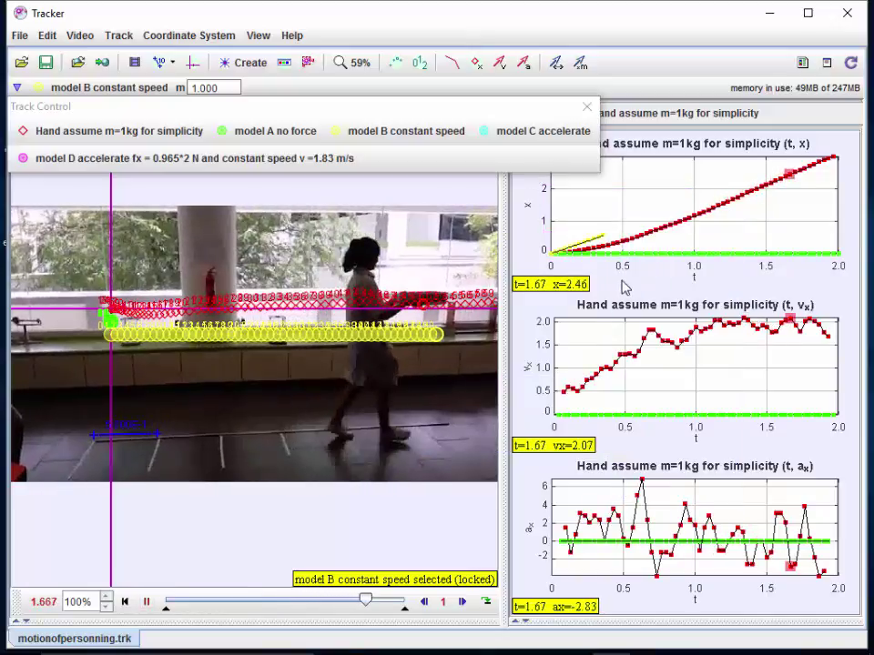
Step: Overlay model B constant speed on the vx and ax graphs and return the video to 0.000
right_click(666, 363)
mouse_move(719, 544)
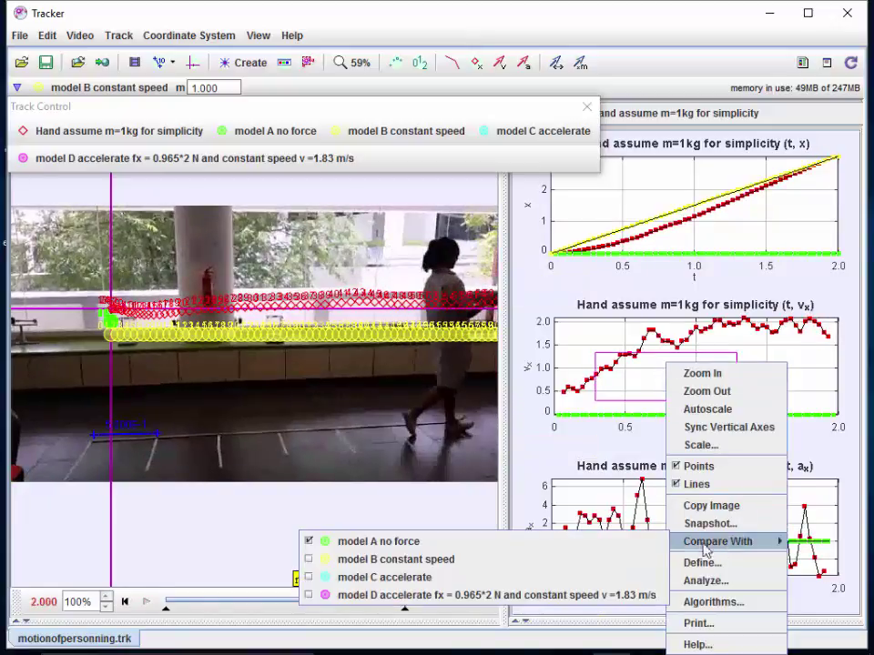
click(602, 559)
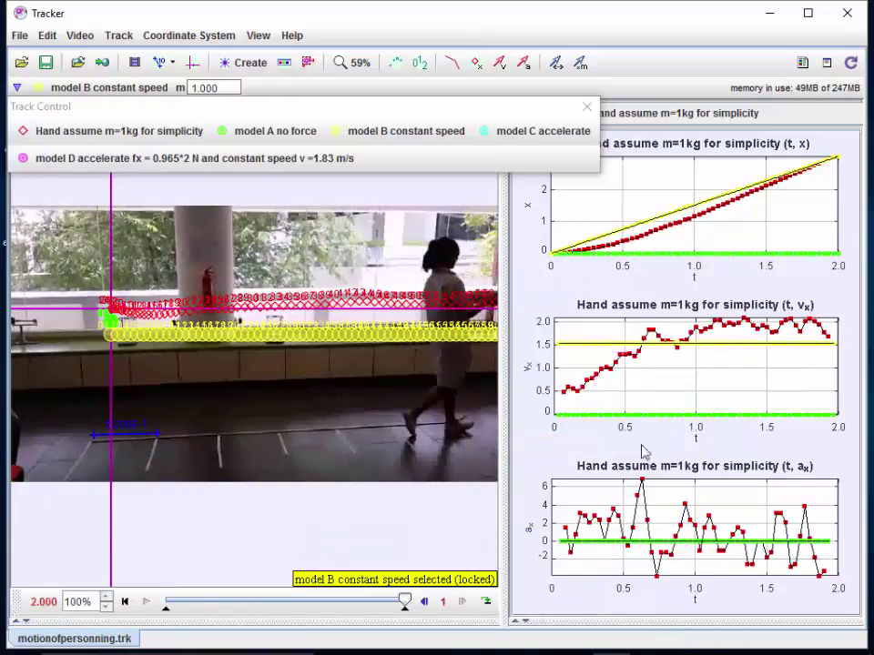
right_click(603, 497)
mouse_move(672, 543)
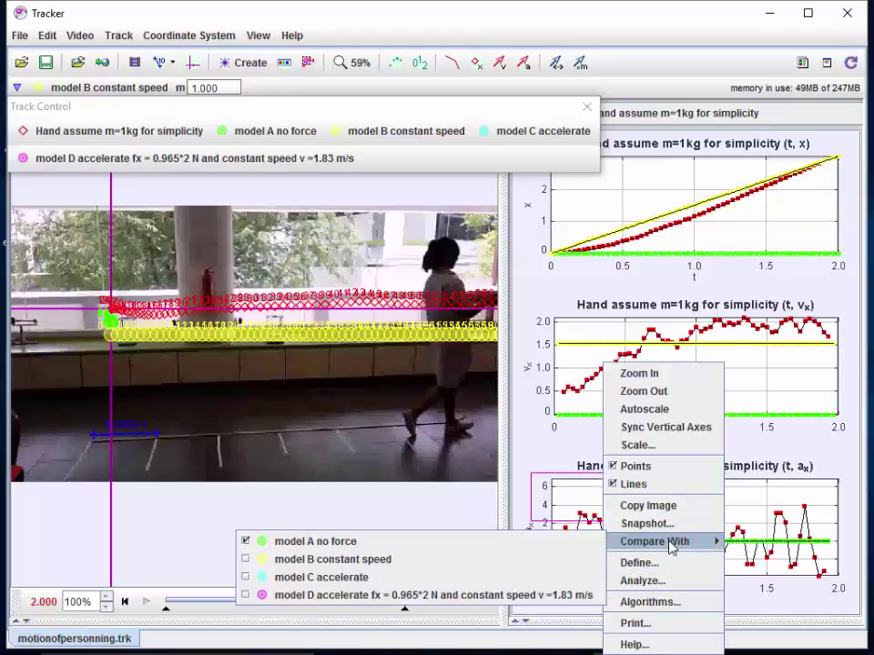
click(505, 565)
drag(380, 608, 141, 616)
click(275, 335)
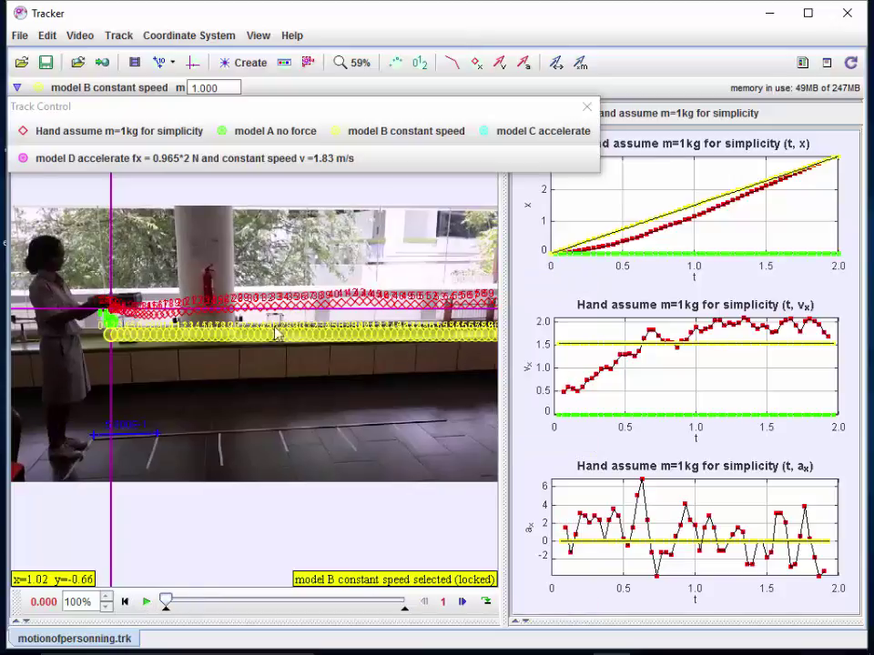
click(511, 133)
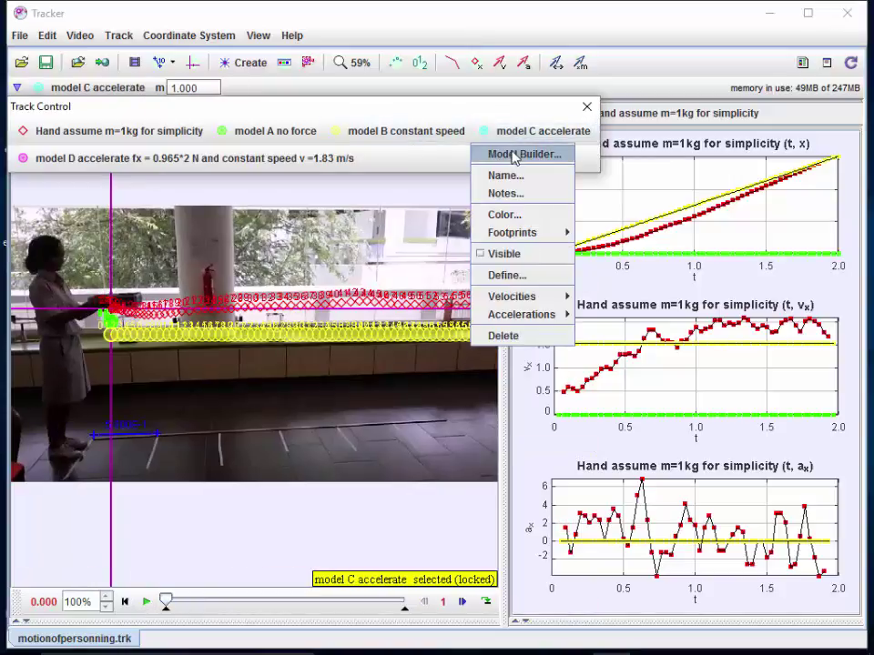
click(514, 155)
drag(570, 203, 514, 166)
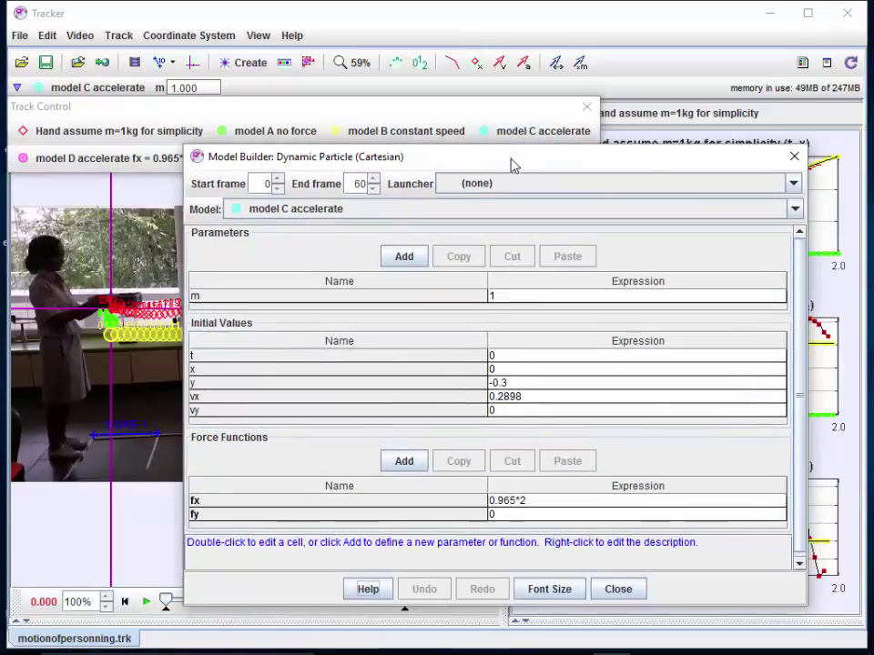
click(521, 503)
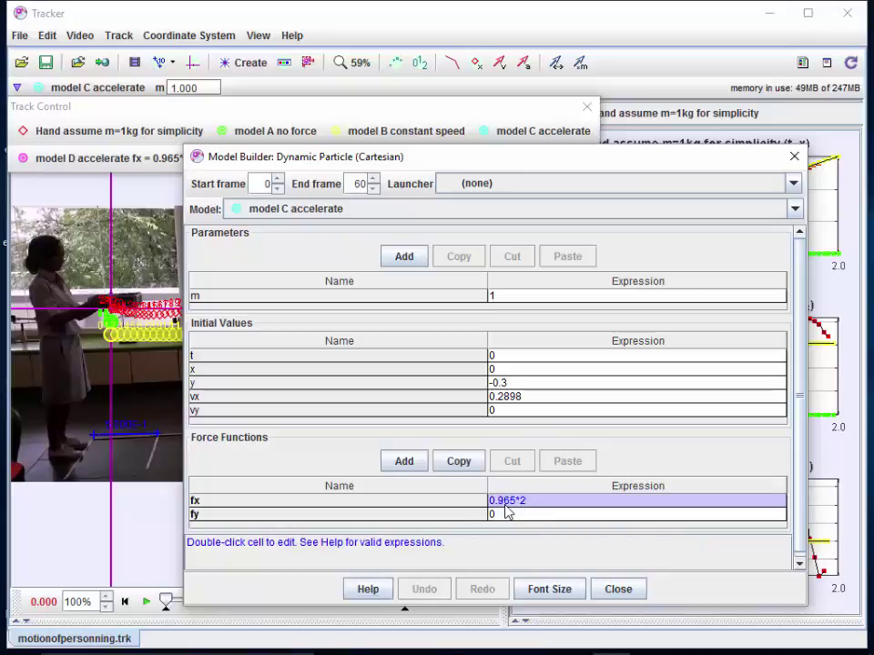
click(511, 397)
key(Up)
click(516, 398)
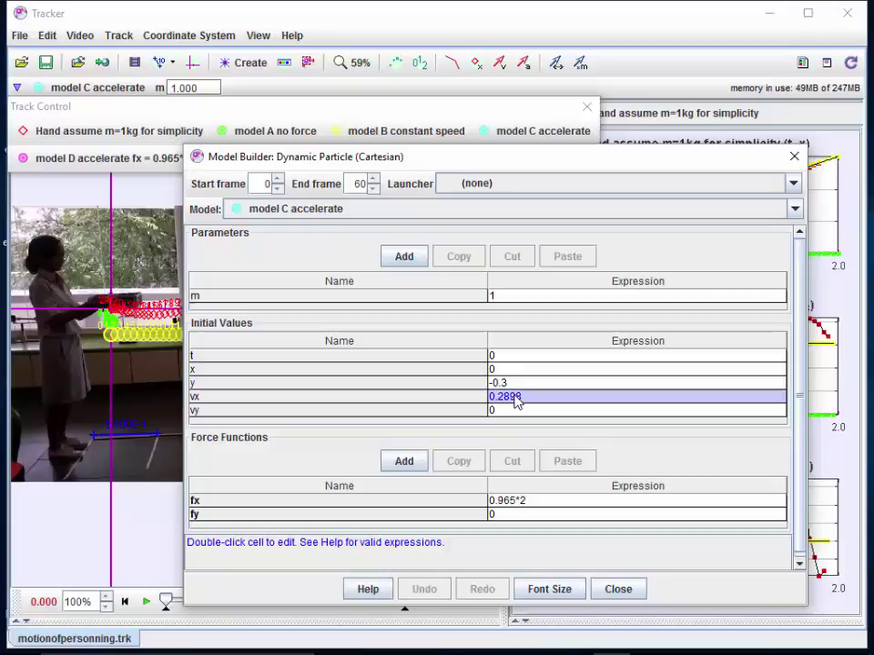
click(510, 383)
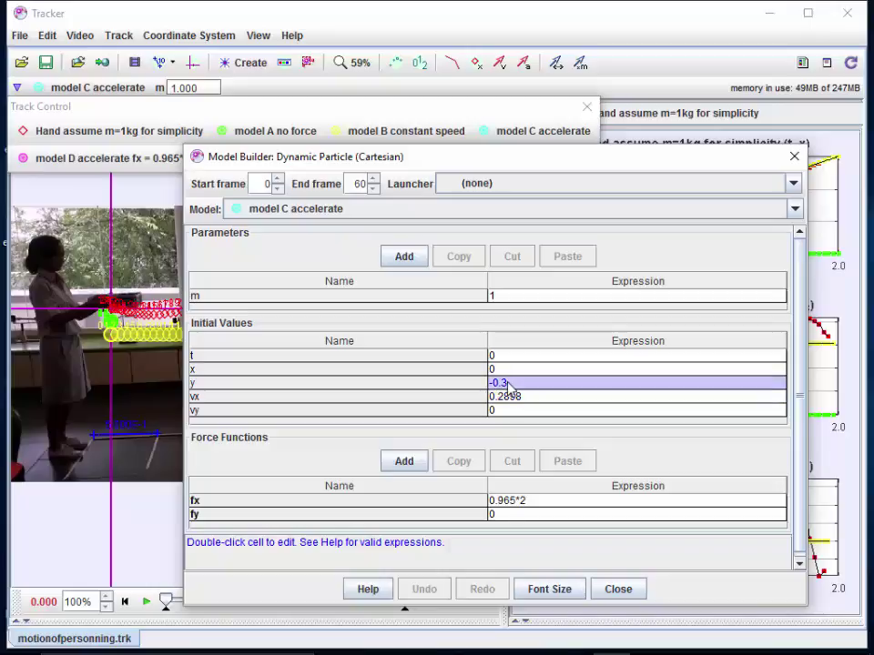
click(520, 501)
Step: Close model C's settings, make model C accelerate visible on the video, and play it
click(796, 162)
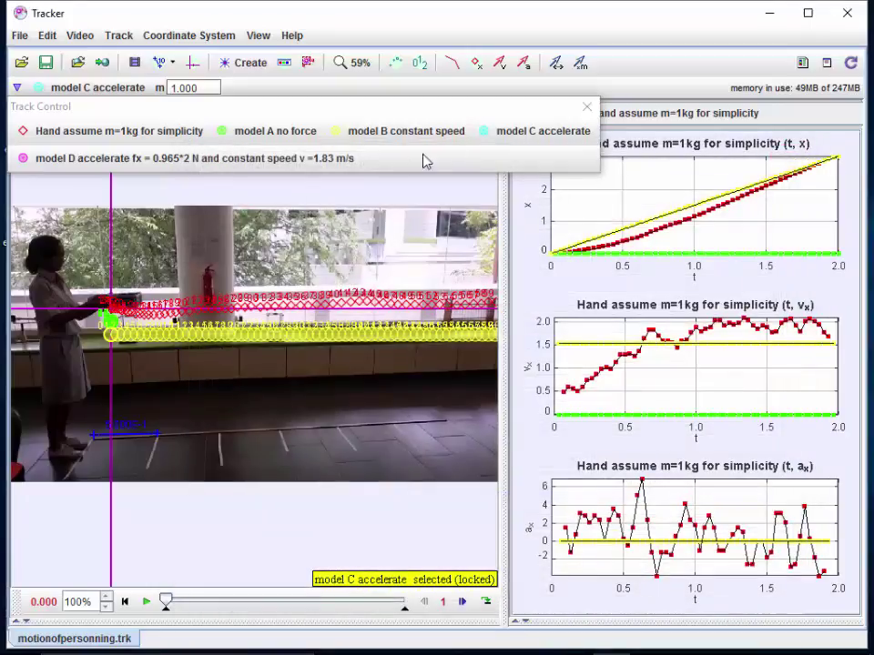
click(516, 136)
click(503, 254)
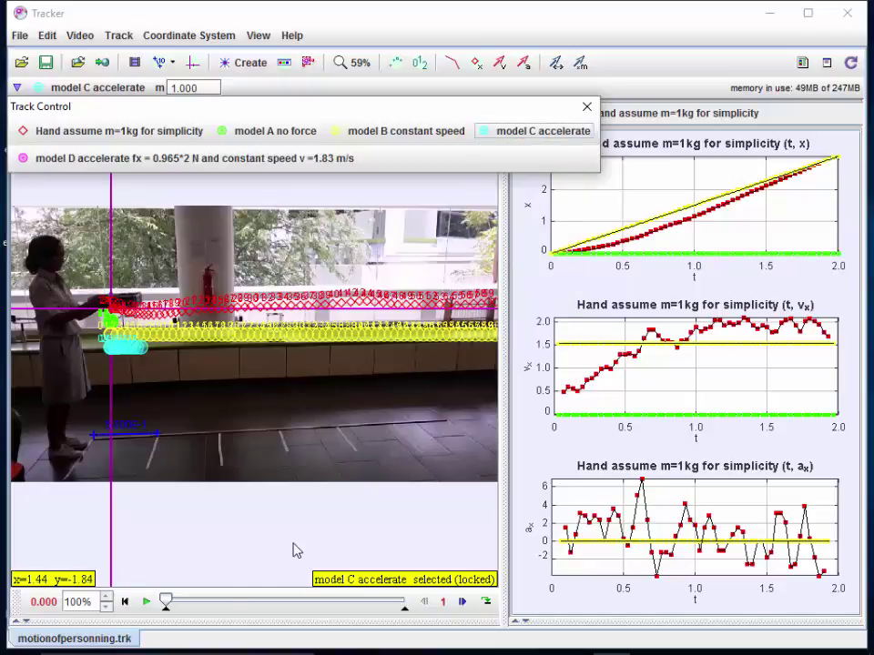
click(146, 601)
Step: Compare the x, vx and ax graphs with model C accelerate, then rewind the video toward the start
right_click(584, 216)
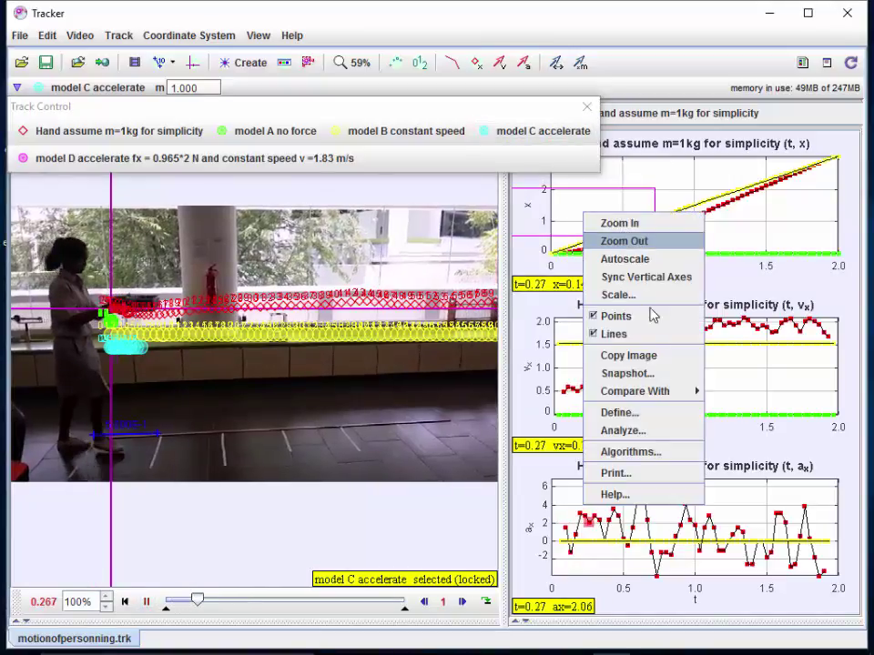
mouse_move(698, 394)
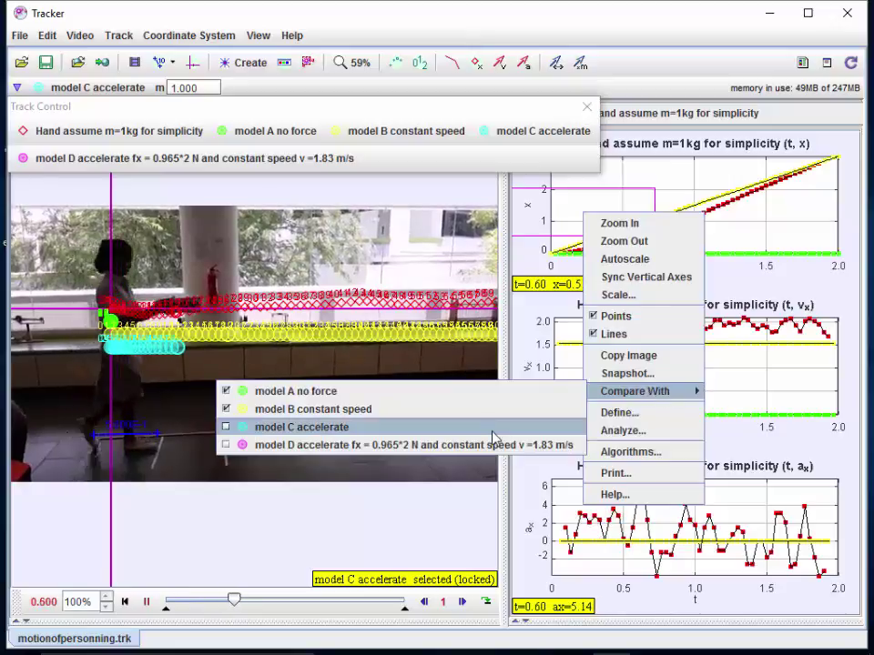
click(492, 437)
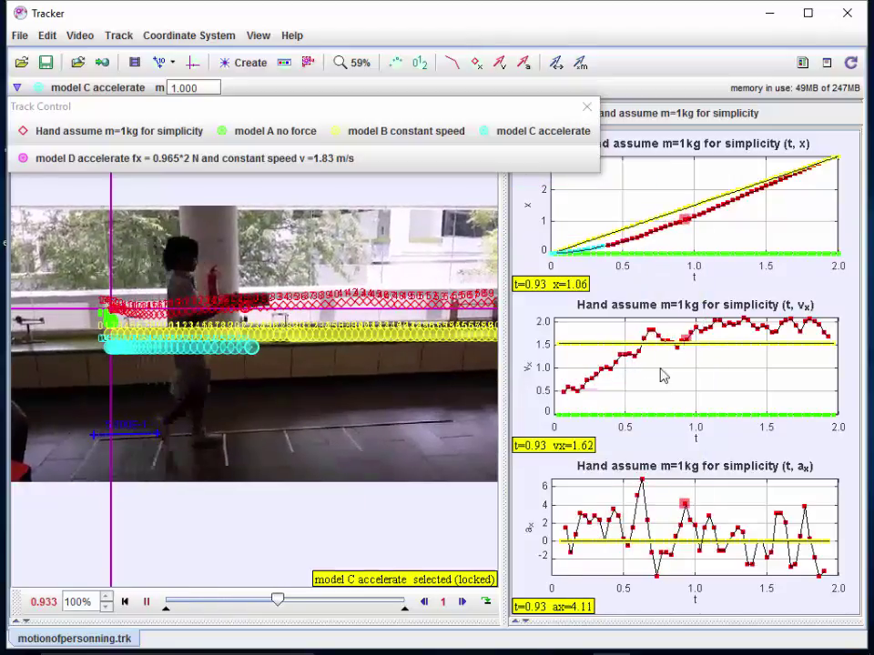
right_click(647, 364)
mouse_move(698, 542)
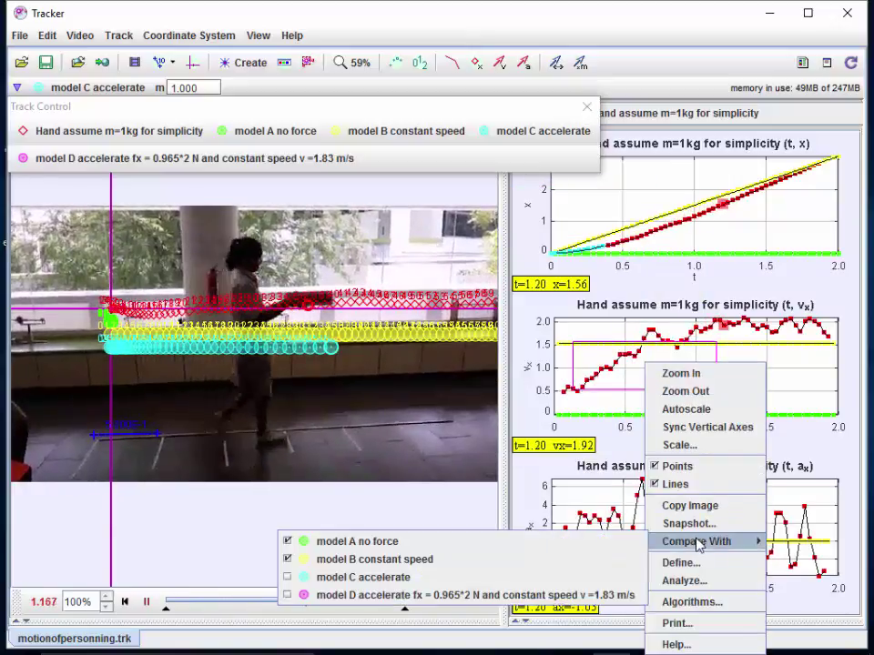
click(572, 579)
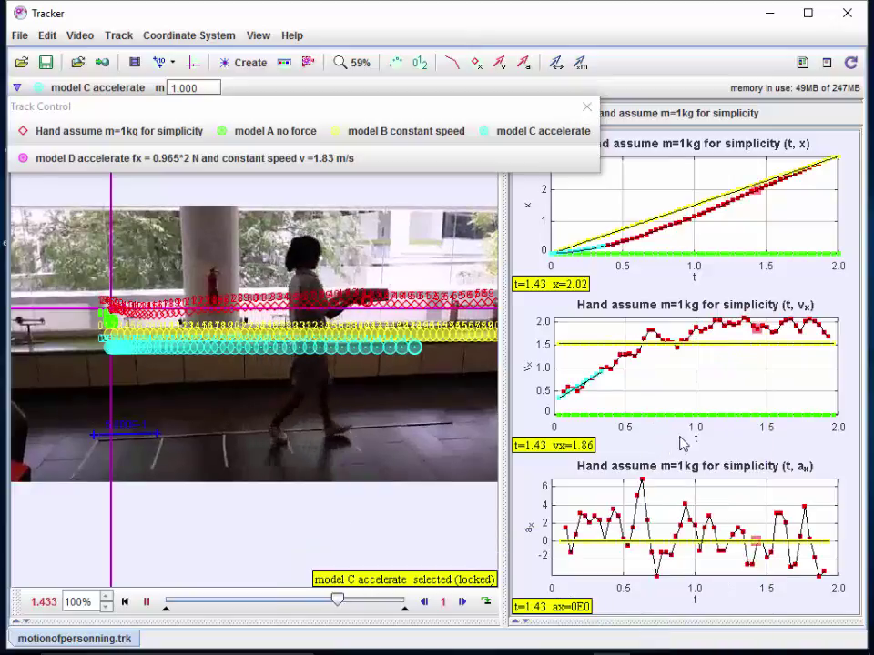
right_click(673, 506)
mouse_move(724, 542)
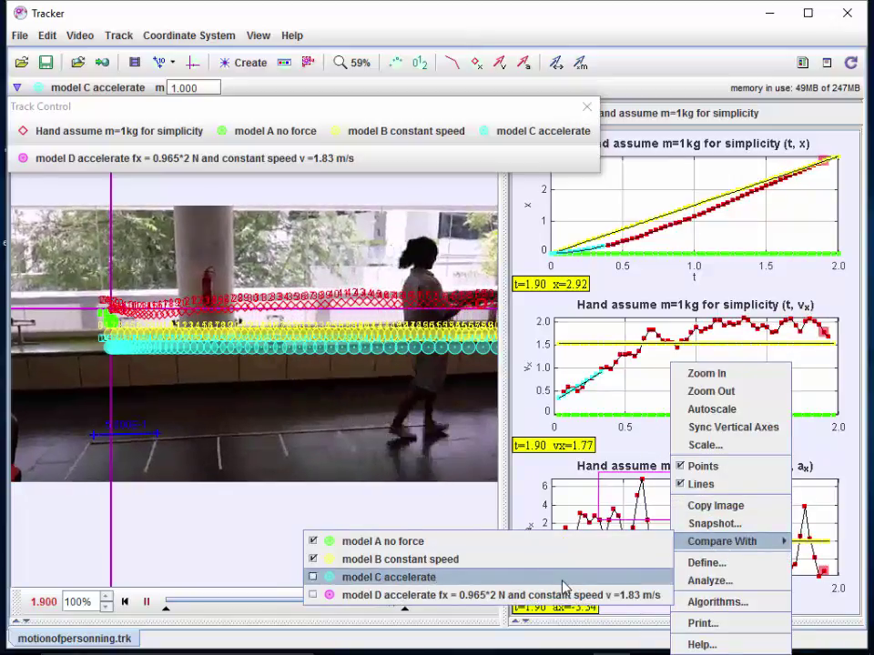
click(563, 579)
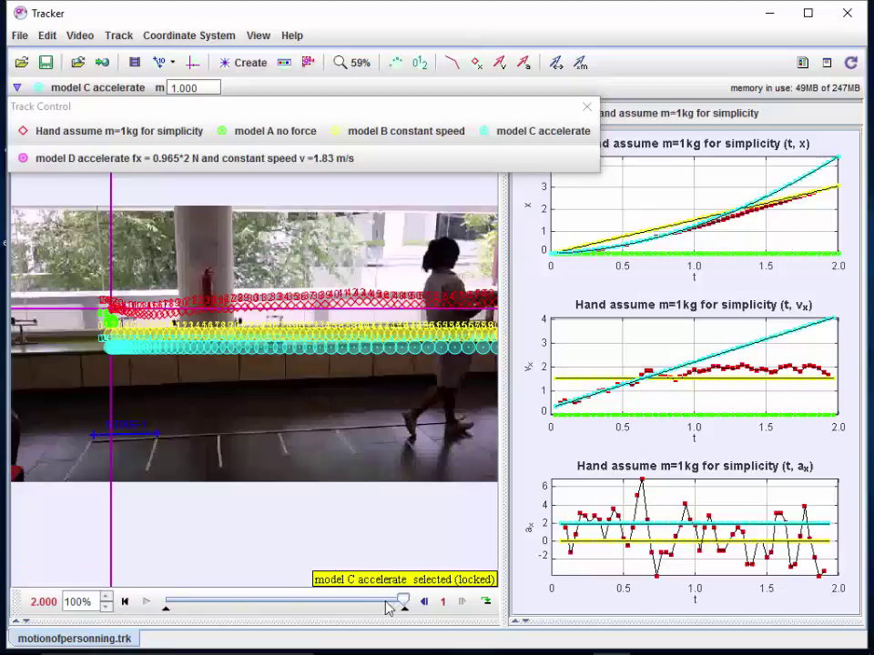
drag(389, 608, 145, 620)
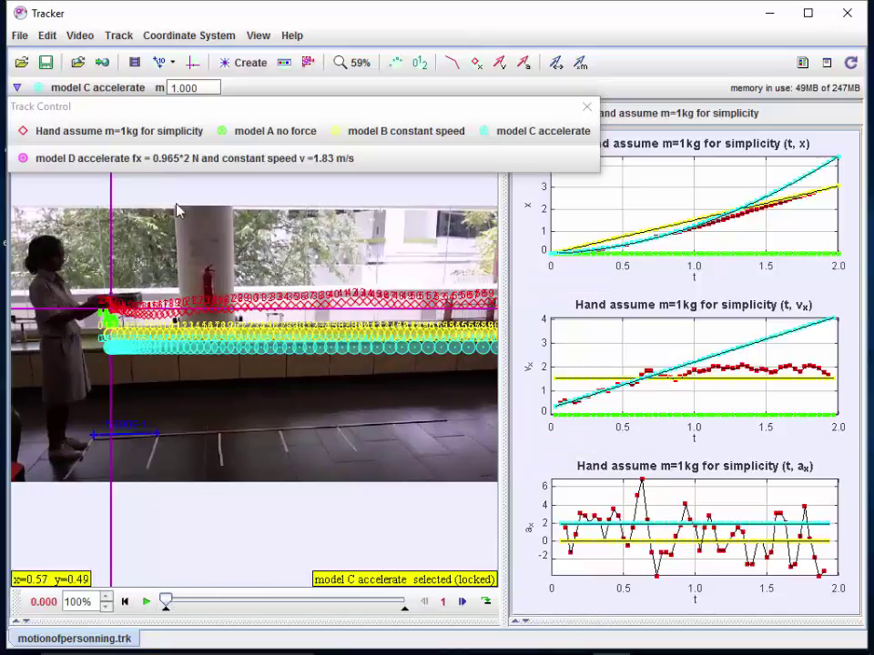
click(161, 162)
click(160, 162)
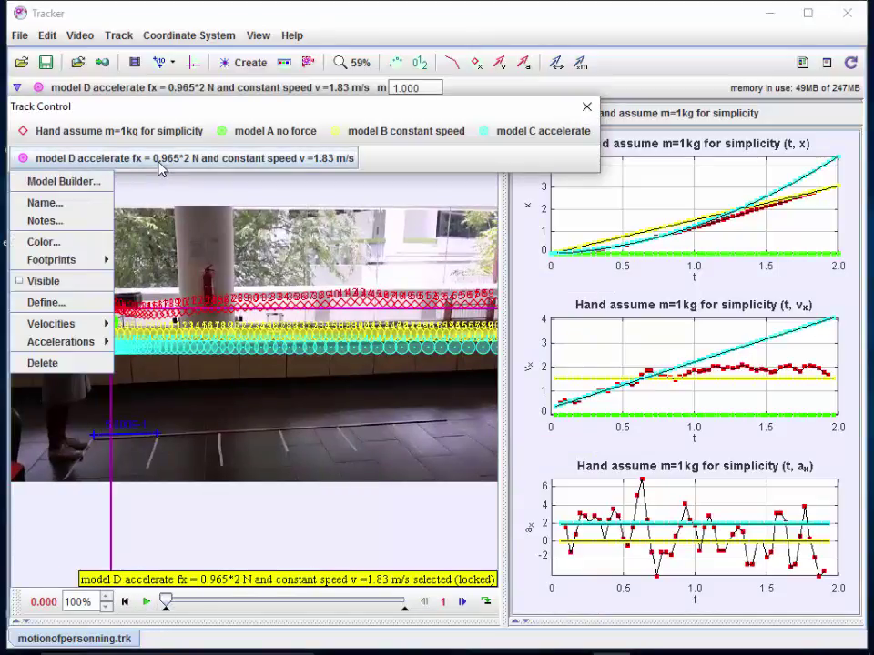
click(95, 185)
click(515, 503)
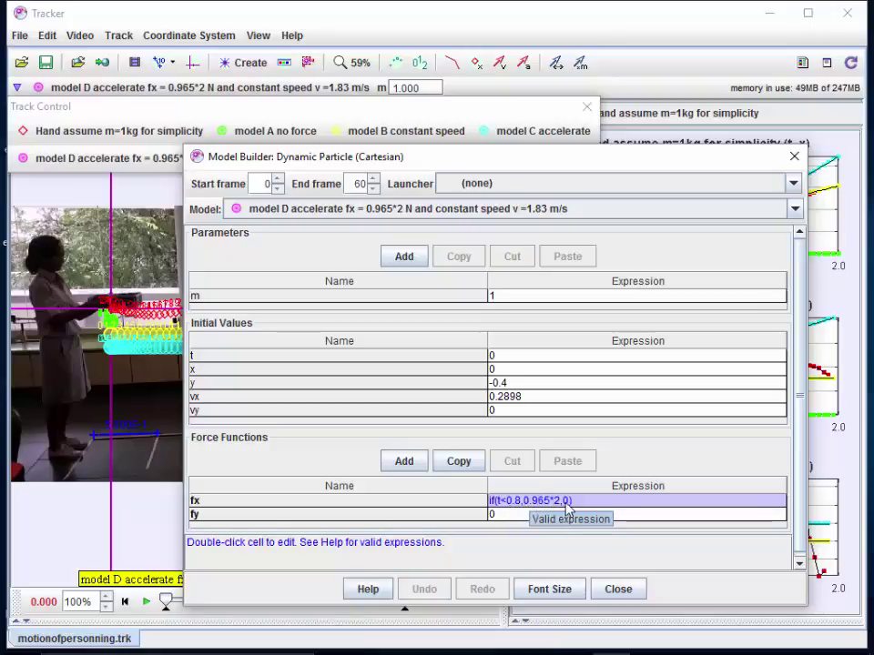
click(794, 156)
Step: Overlay model D accelerate in magenta on the x, vx and ax graphs, then play the video
click(176, 162)
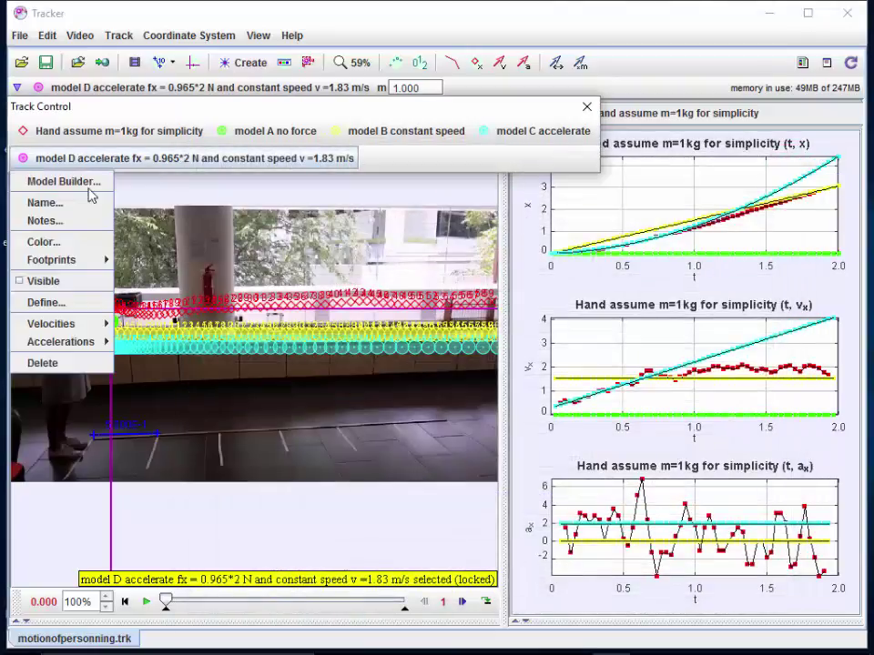
click(47, 282)
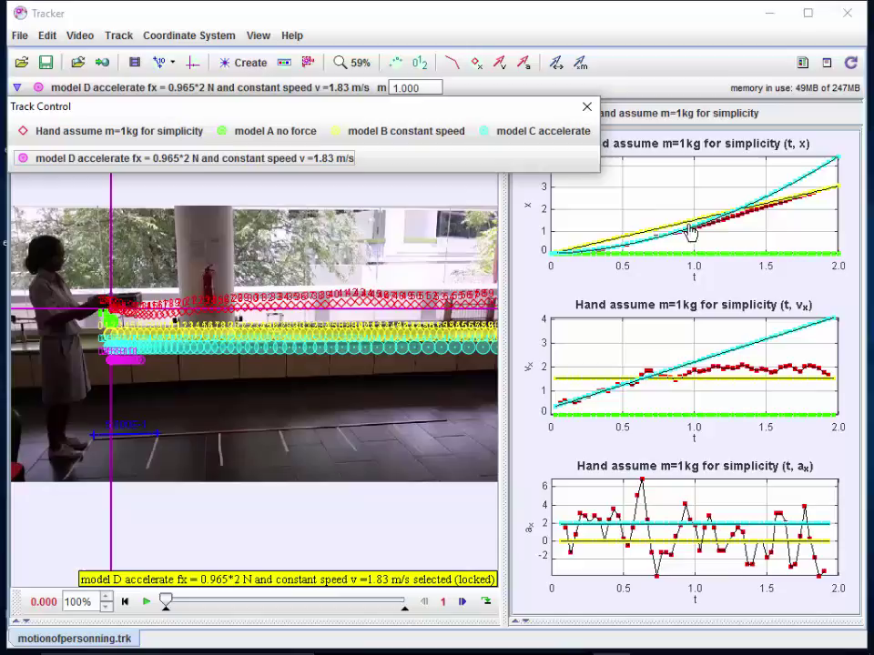
right_click(669, 198)
mouse_move(733, 377)
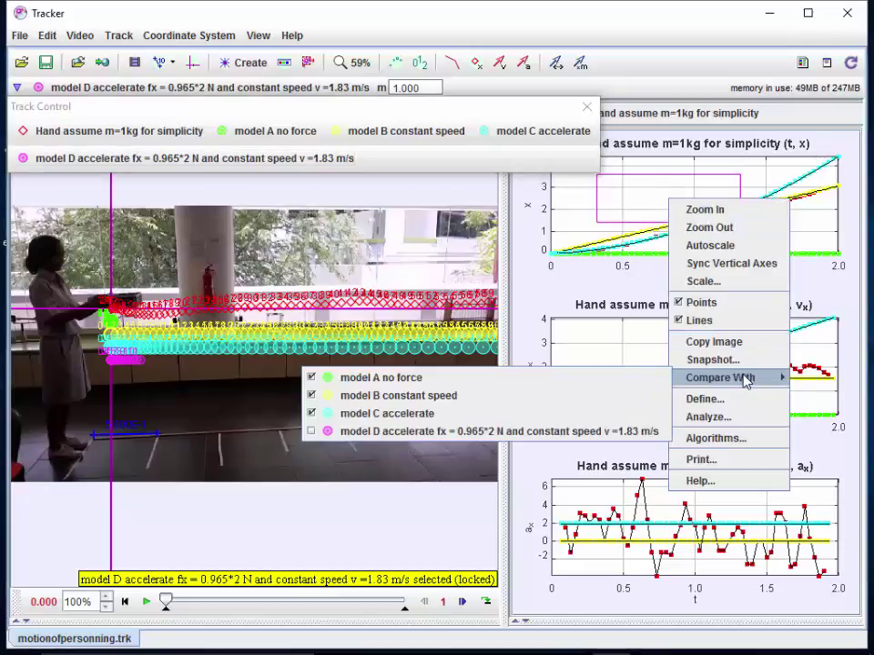
click(542, 430)
right_click(636, 348)
mouse_move(663, 532)
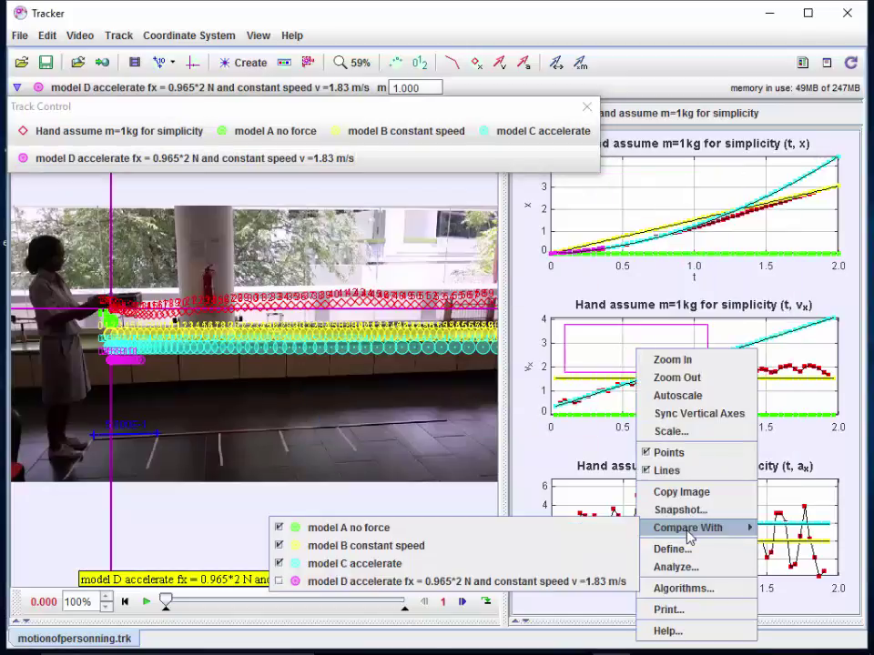
click(541, 583)
right_click(604, 489)
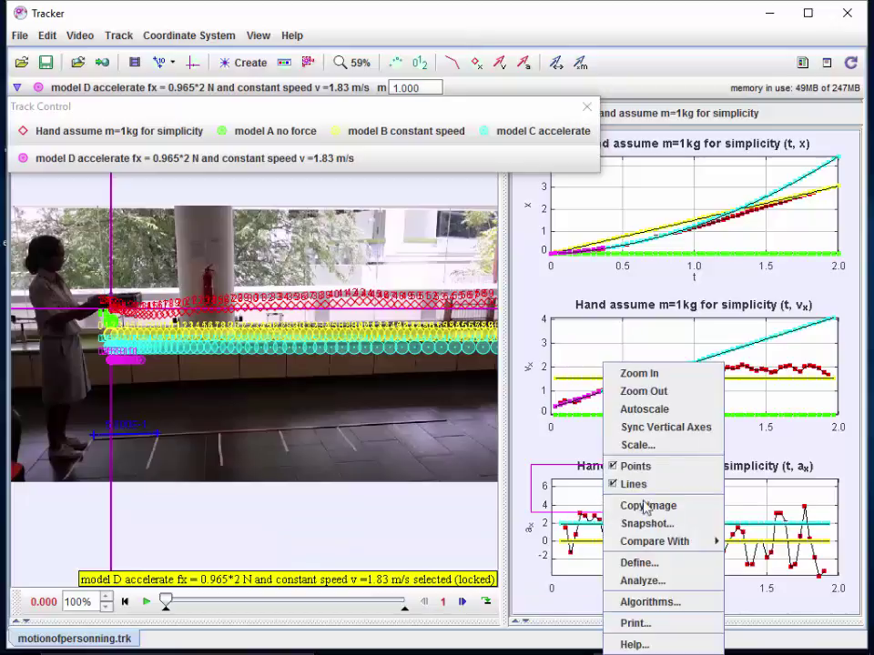
click(466, 597)
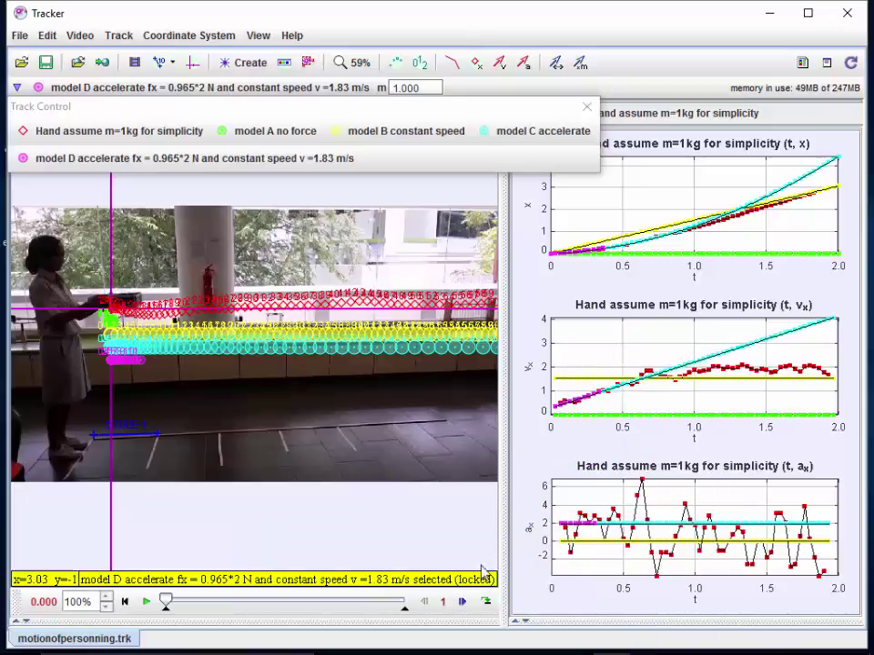
click(146, 602)
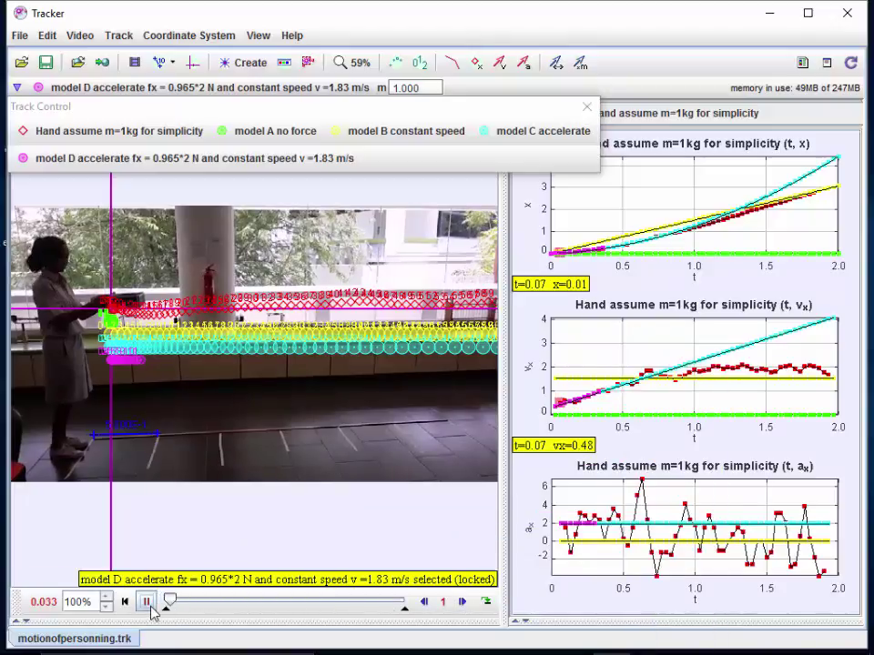